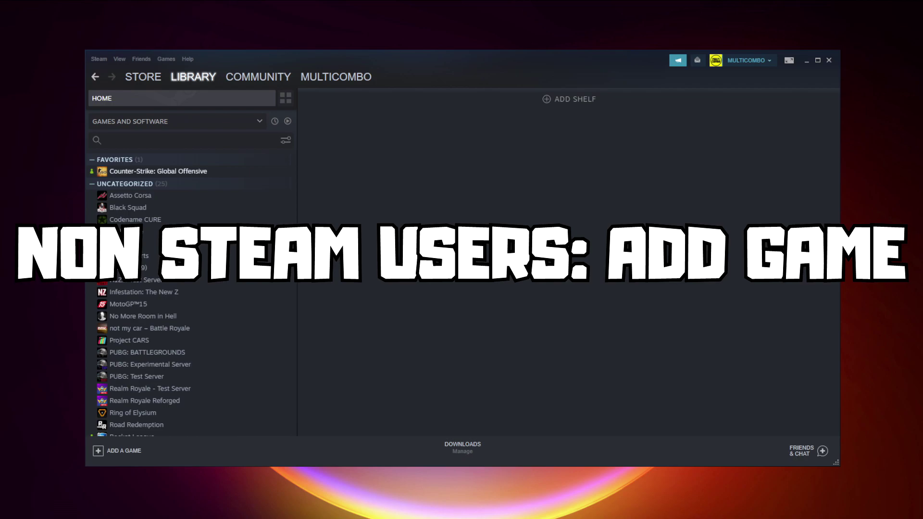
Step: Add YOUR PROBLEMATIC GAME to the library through Add a Non-Steam Game
left_click(121, 451)
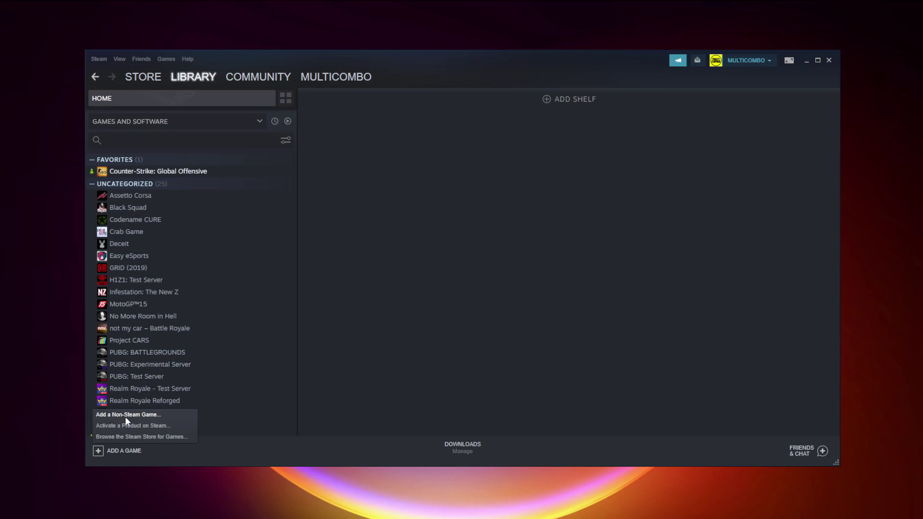
left_click(125, 416)
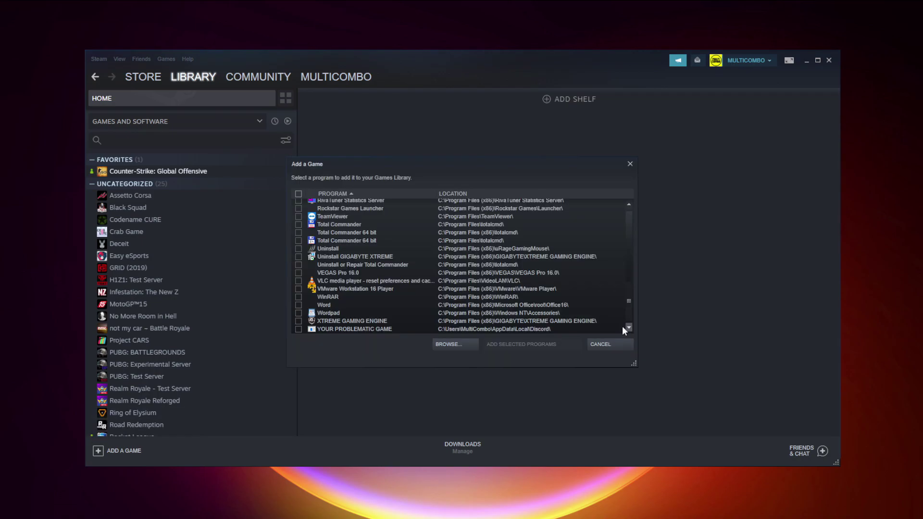
left_click(341, 330)
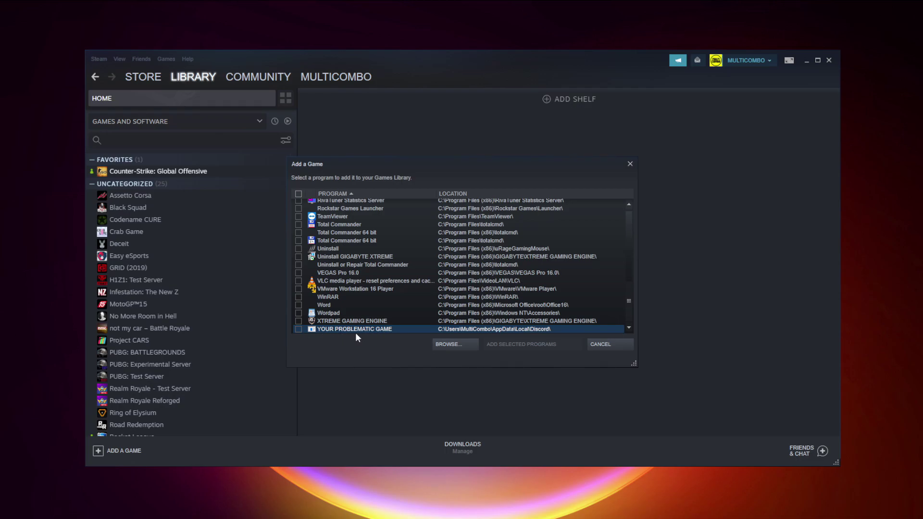
left_click(298, 329)
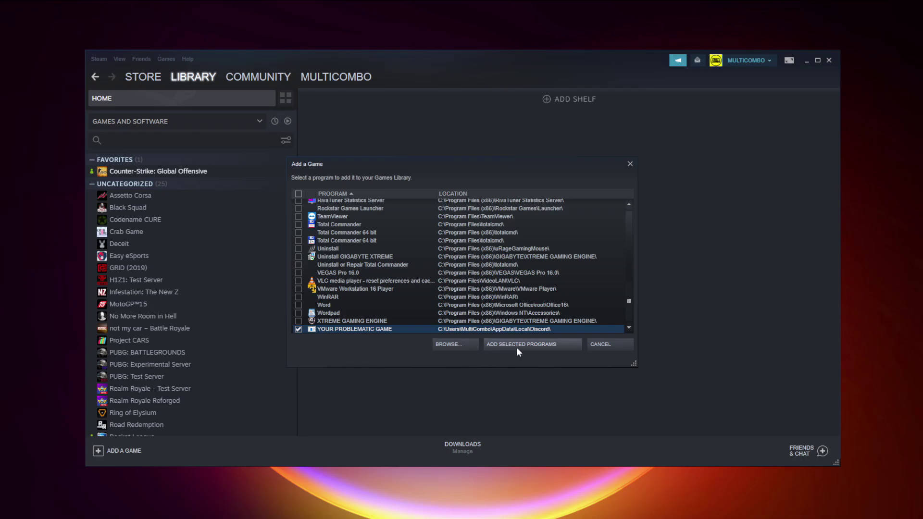
left_click(539, 348)
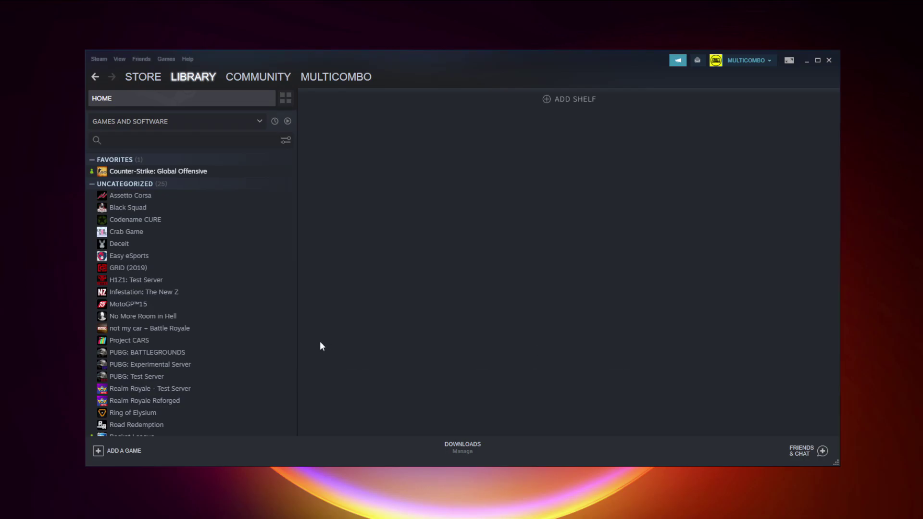
Step: Select YOUR PROBLEMATIC GAME in the library, then open the Controller page of Steam Settings
scroll(266, 308, "down", 3)
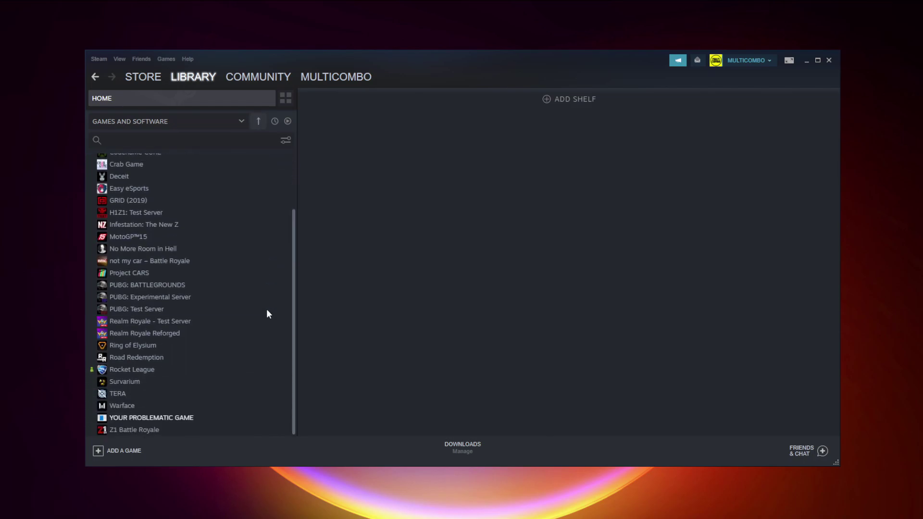
left_click(179, 419)
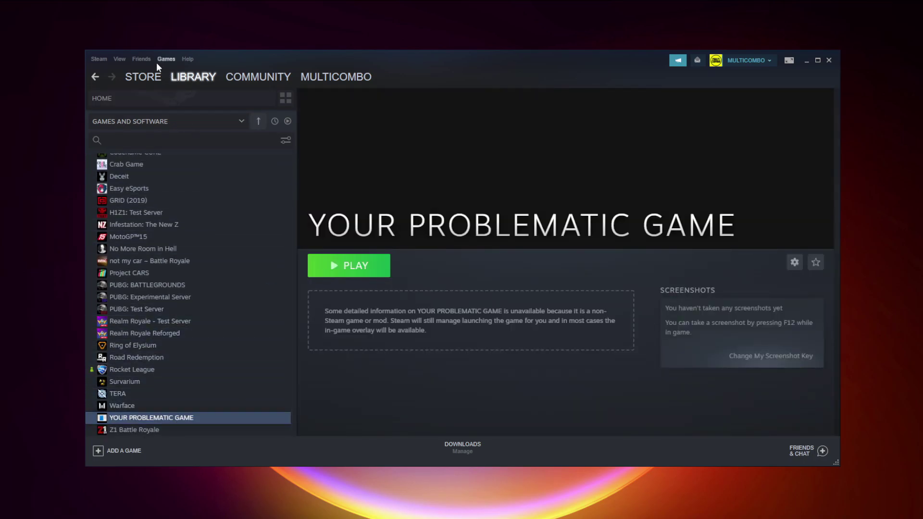
left_click(96, 59)
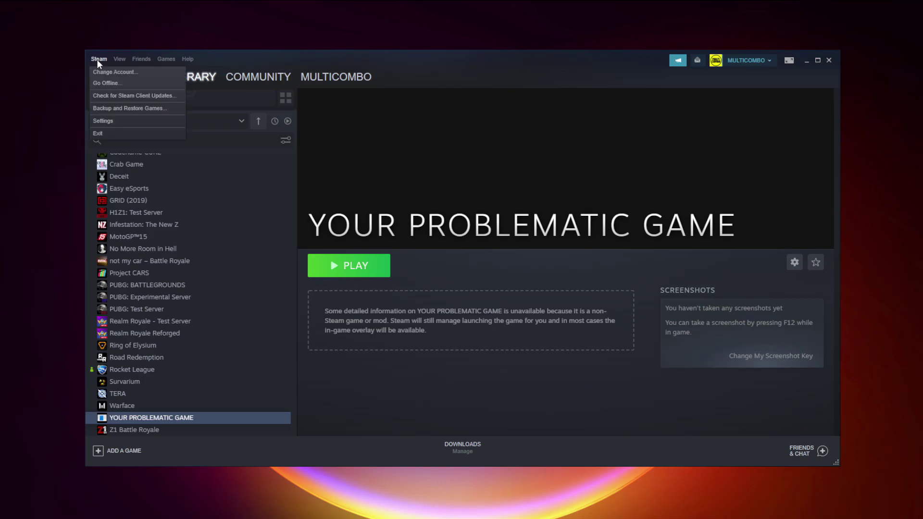
left_click(117, 120)
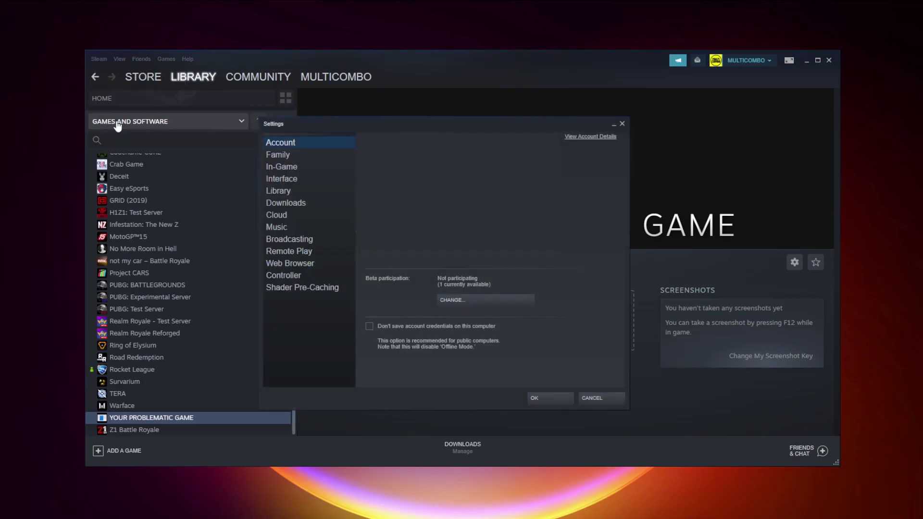
left_click(303, 276)
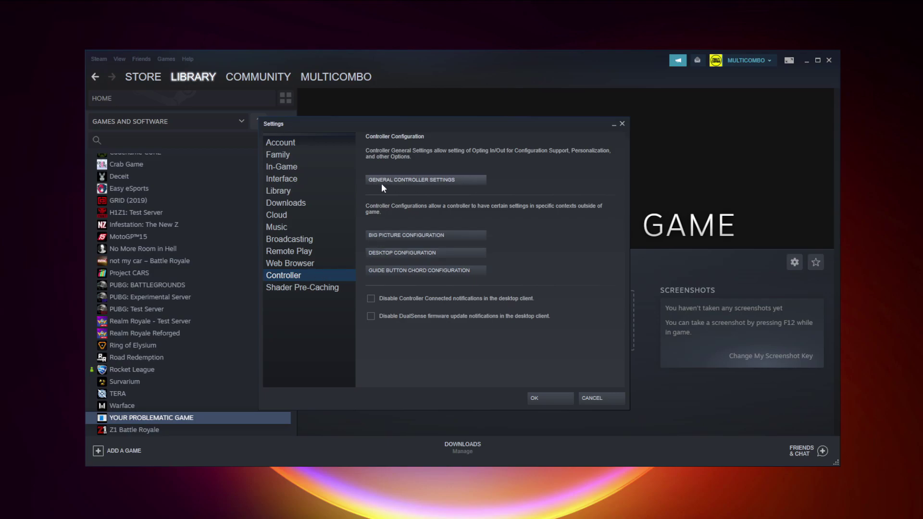
Step: Enable Xbox Configuration Support, accept the Xbox 360 Controller's calibration, and exit the controller settings
left_click(427, 181)
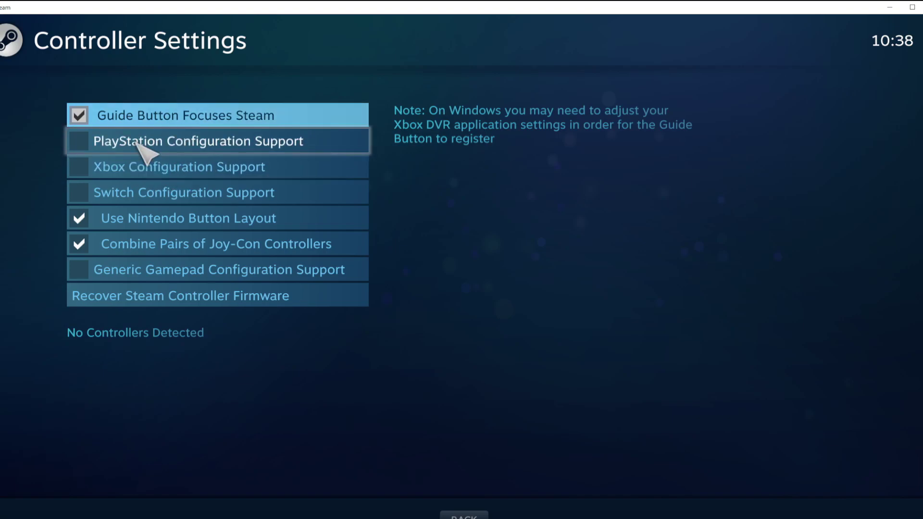
left_click(86, 166)
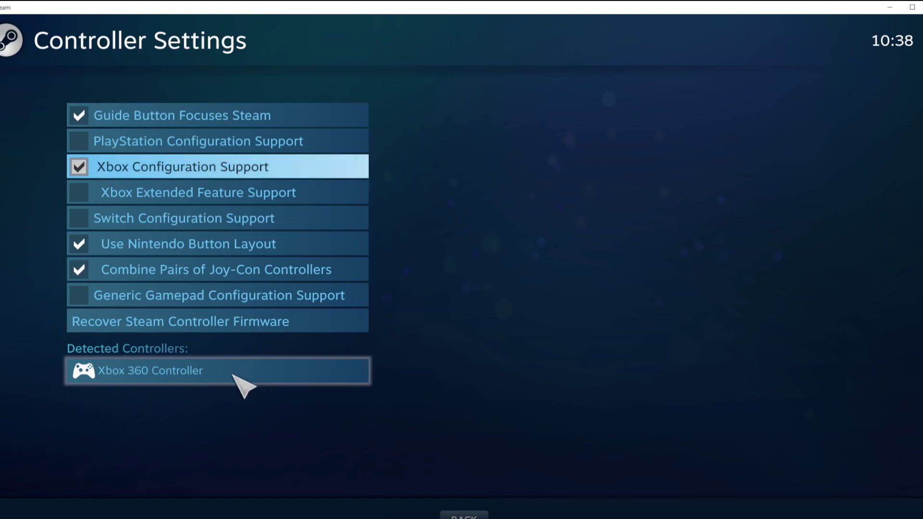
left_click(255, 375)
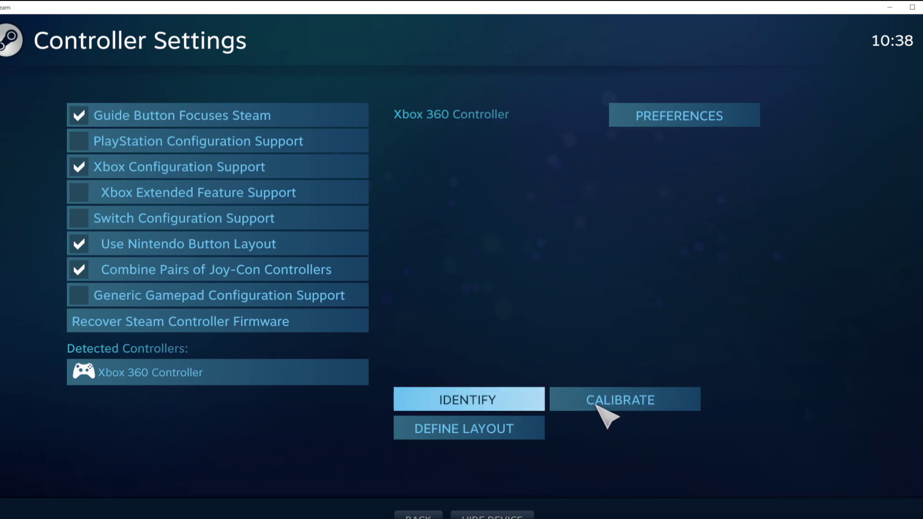
left_click(626, 403)
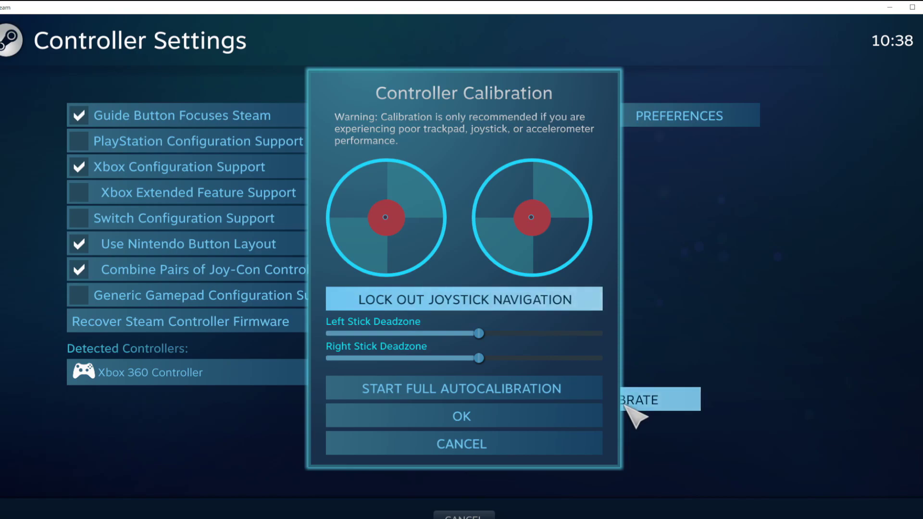
left_click(528, 417)
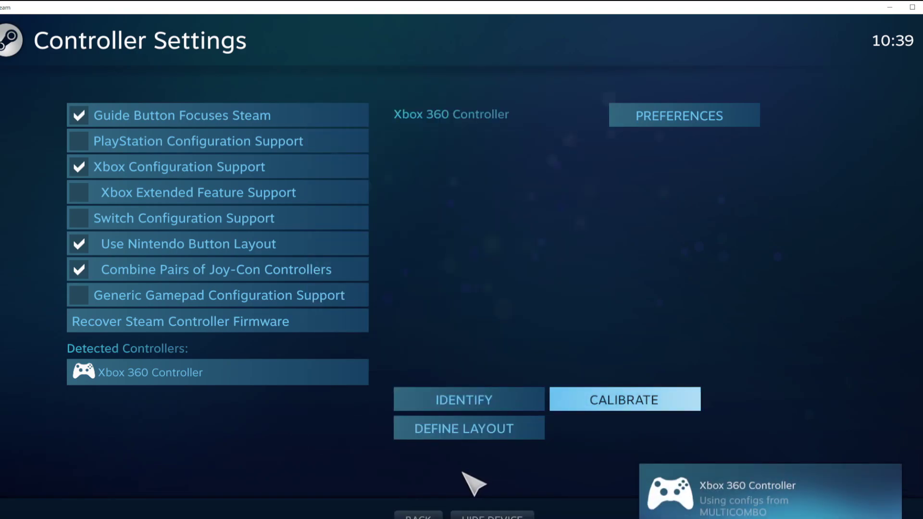
key("Escape")
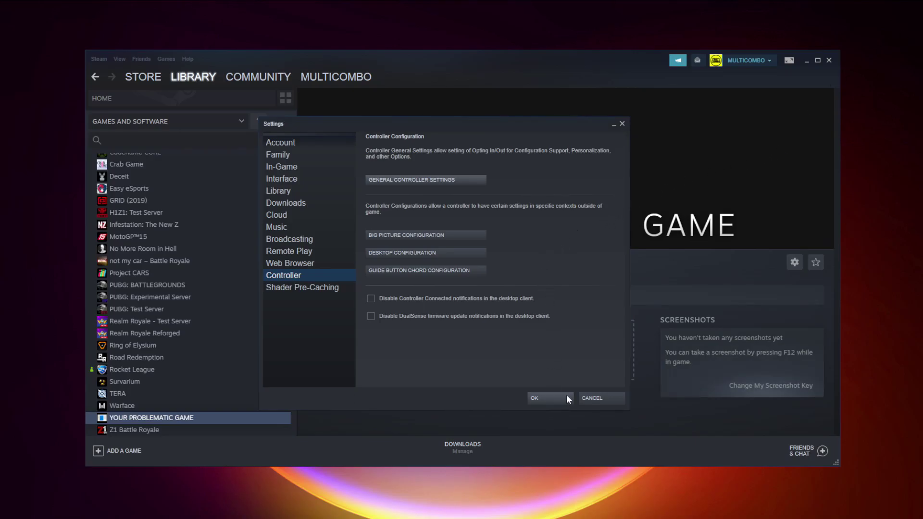
Step: Save and close the Steam Settings window with OK
left_click(551, 398)
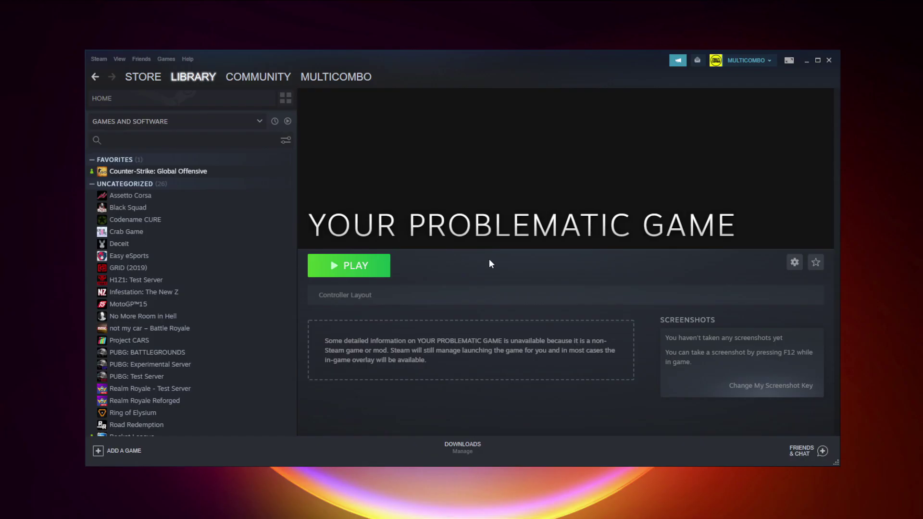
Step: In Big Picture Mode, set the game's Steam Input Per-Game Setting to Forced Off
left_click(790, 62)
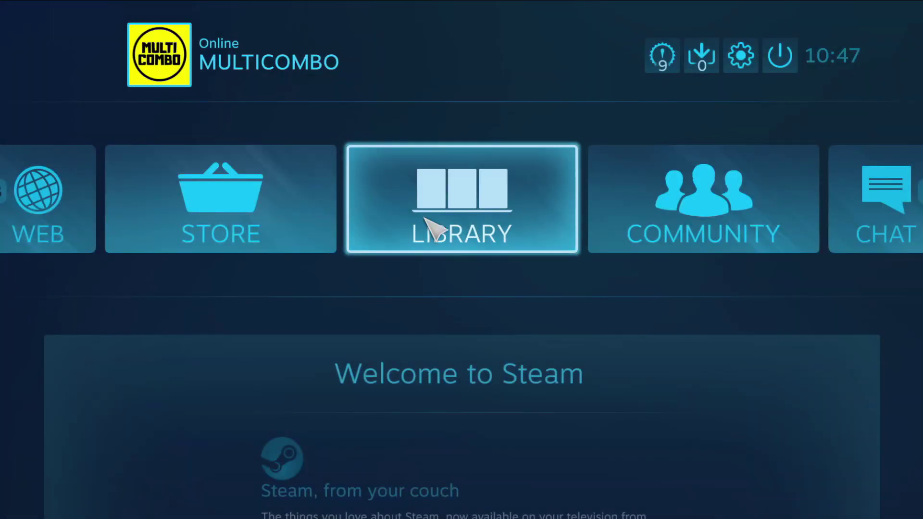
left_click(474, 243)
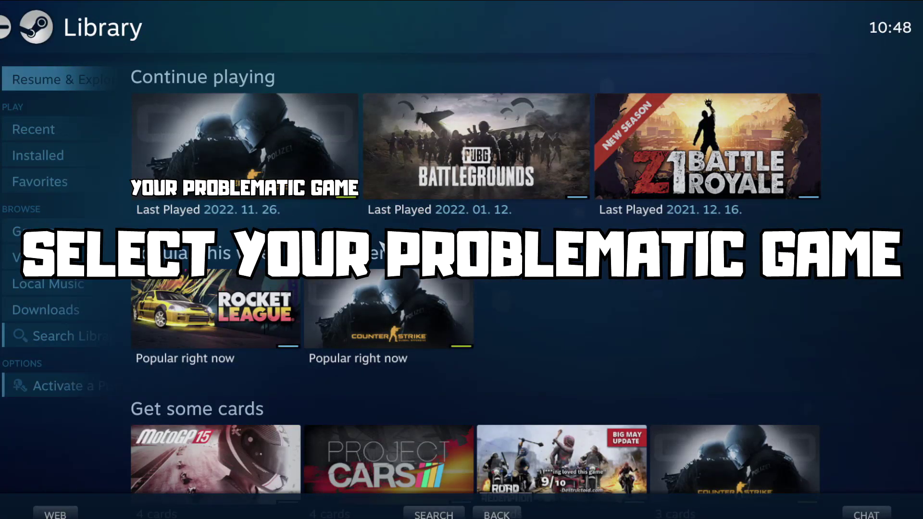
left_click(237, 196)
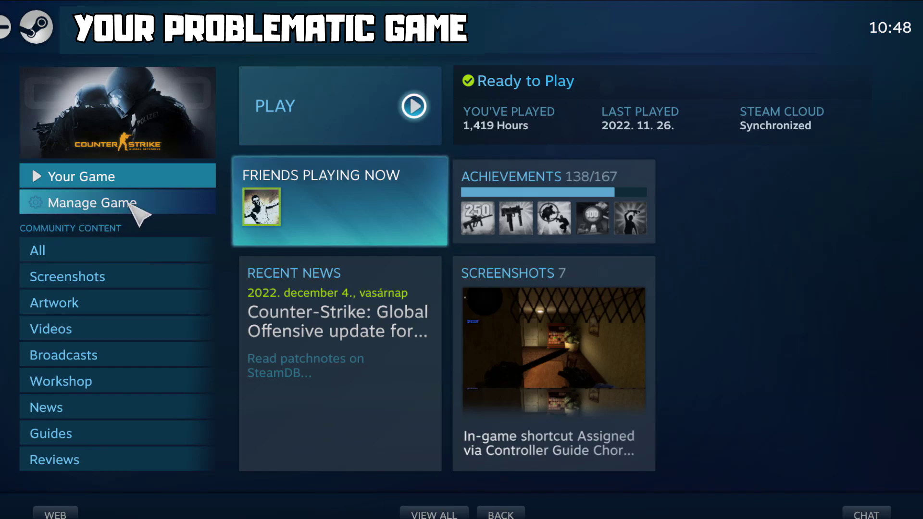
left_click(128, 202)
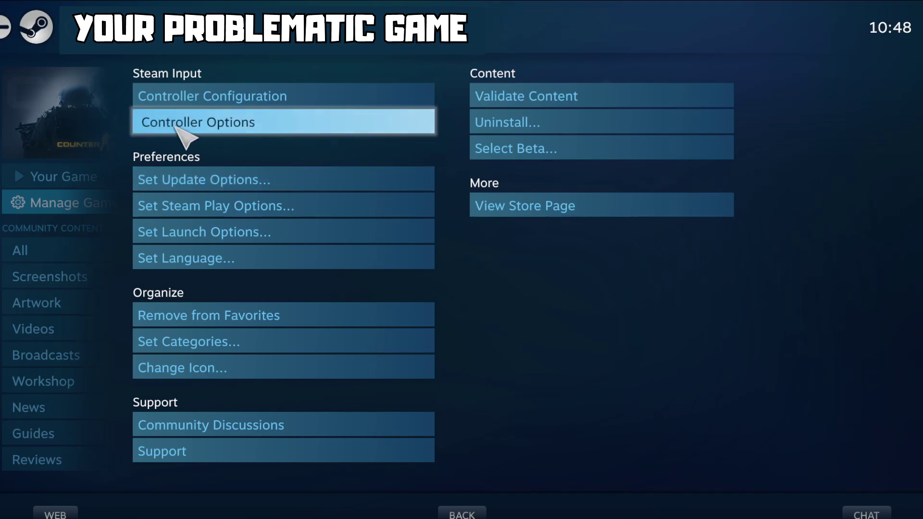
left_click(264, 124)
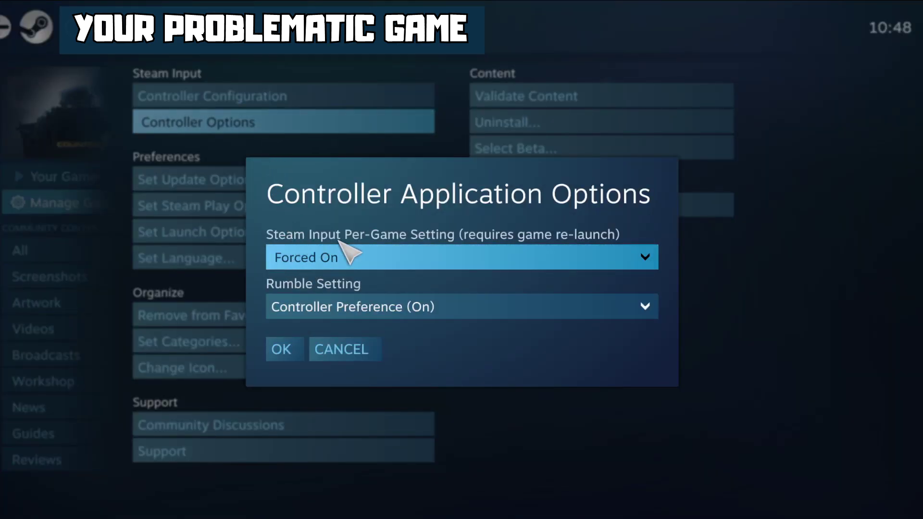
left_click(435, 261)
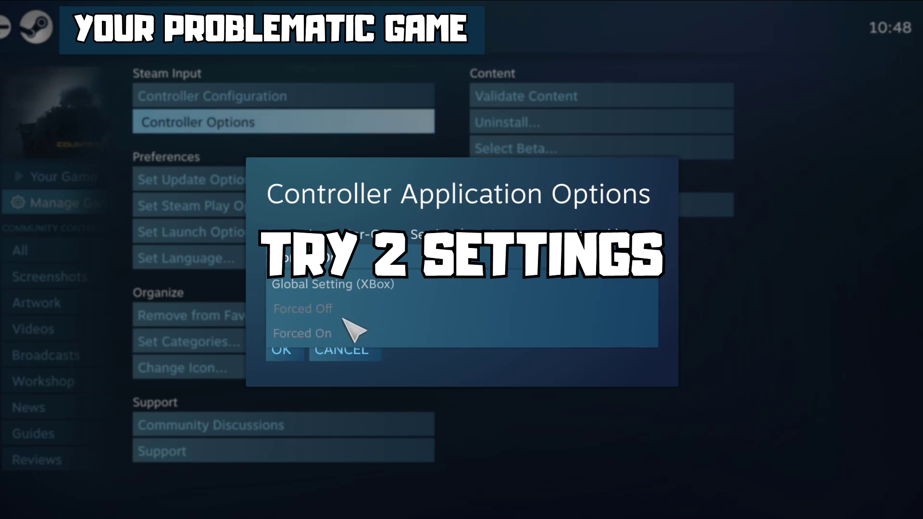
left_click(321, 310)
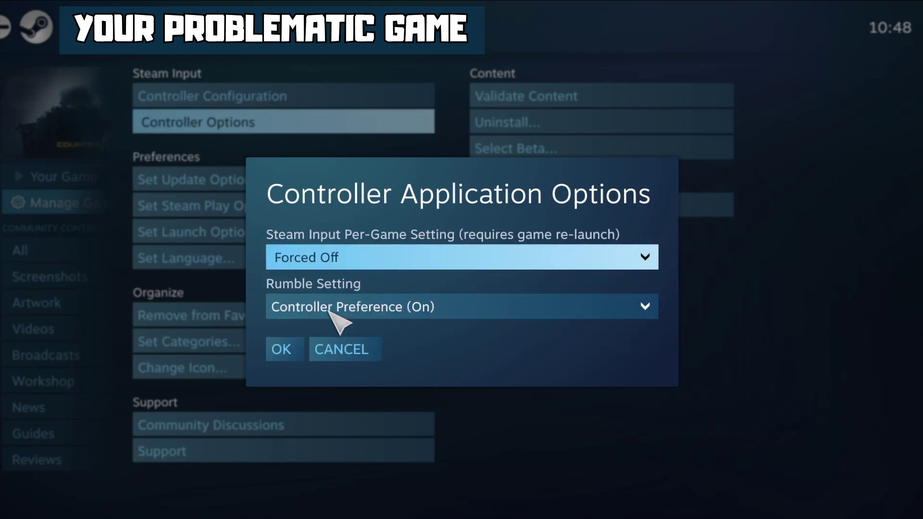
left_click(294, 356)
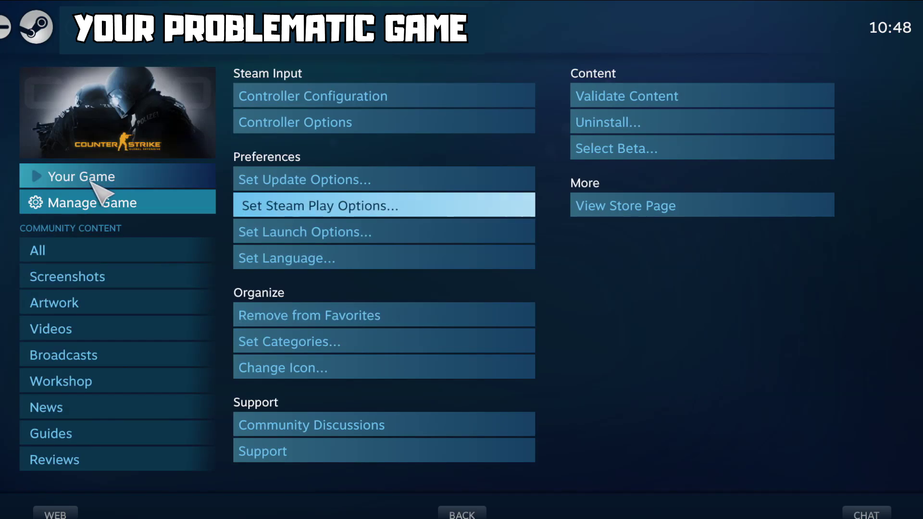
Step: Return to the game's overview, then bring up the game's context menu in the desktop library
left_click(94, 179)
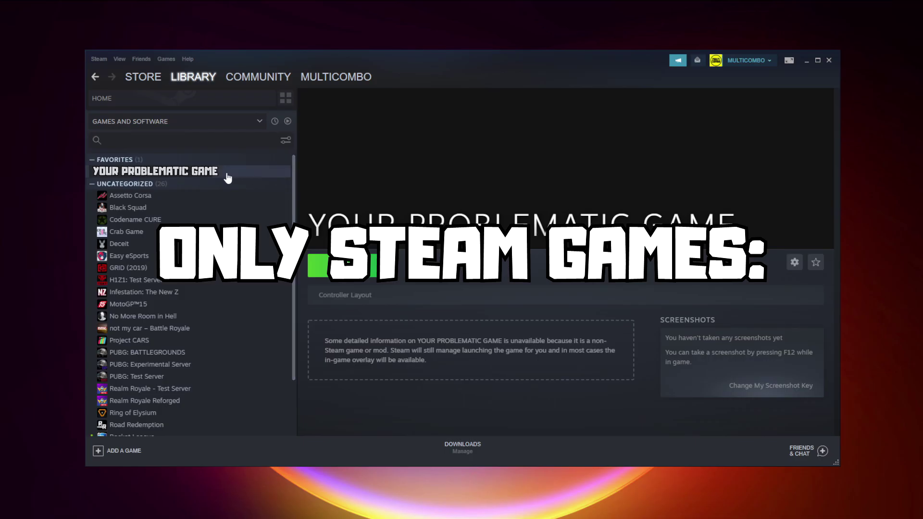
right_click(224, 171)
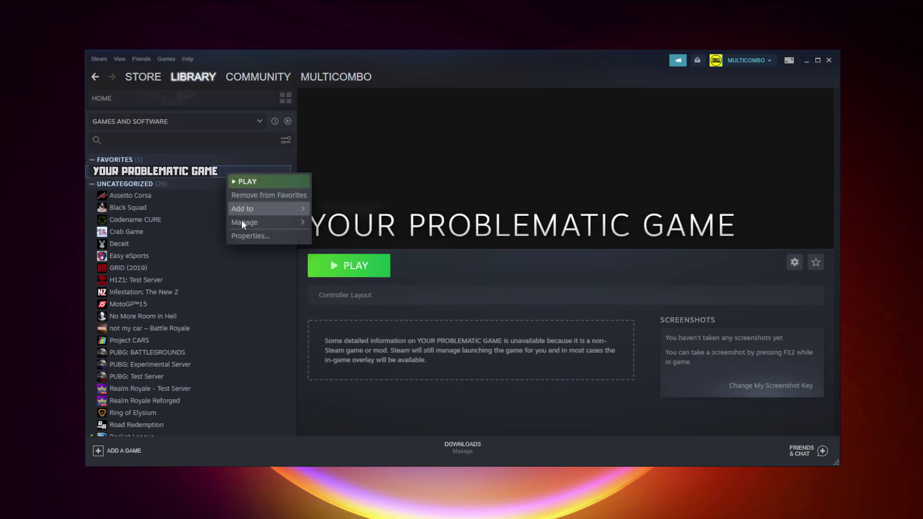
Step: Set the game's controller override in Properties to Disable Steam Input, then close Properties
left_click(273, 233)
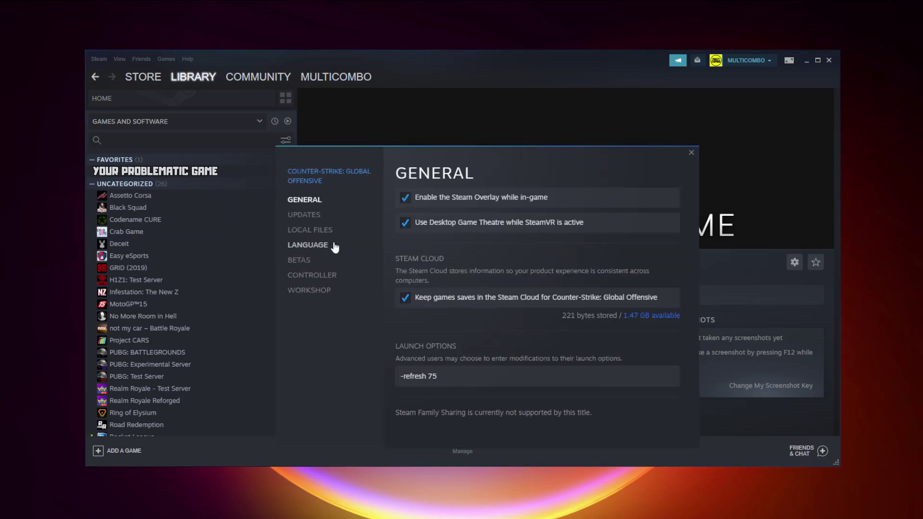
left_click(317, 276)
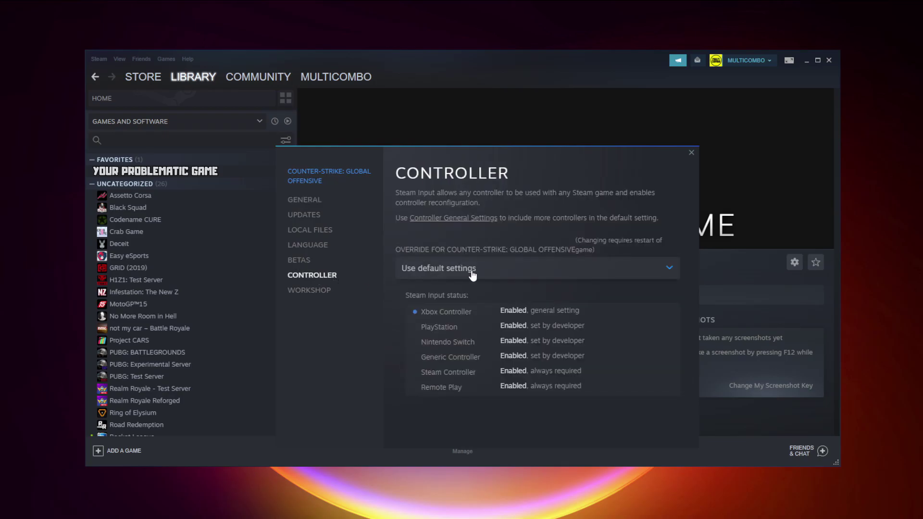
left_click(472, 273)
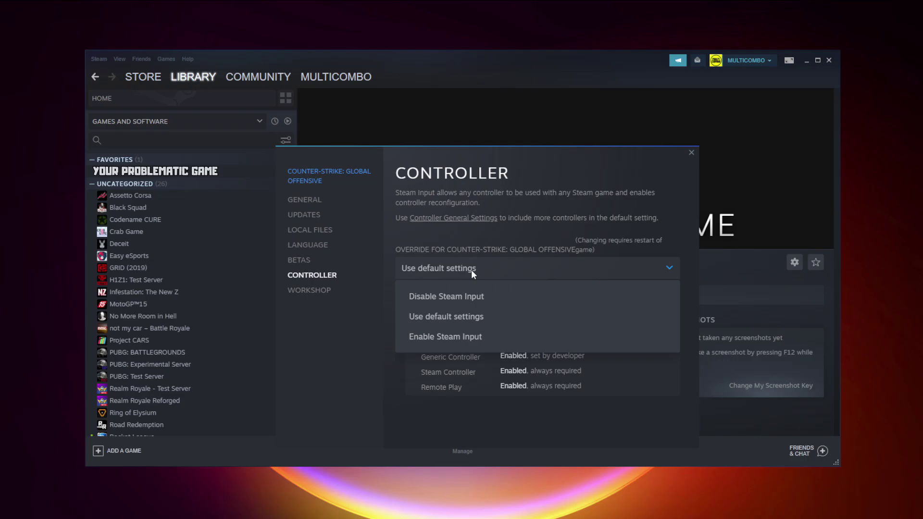
left_click(466, 296)
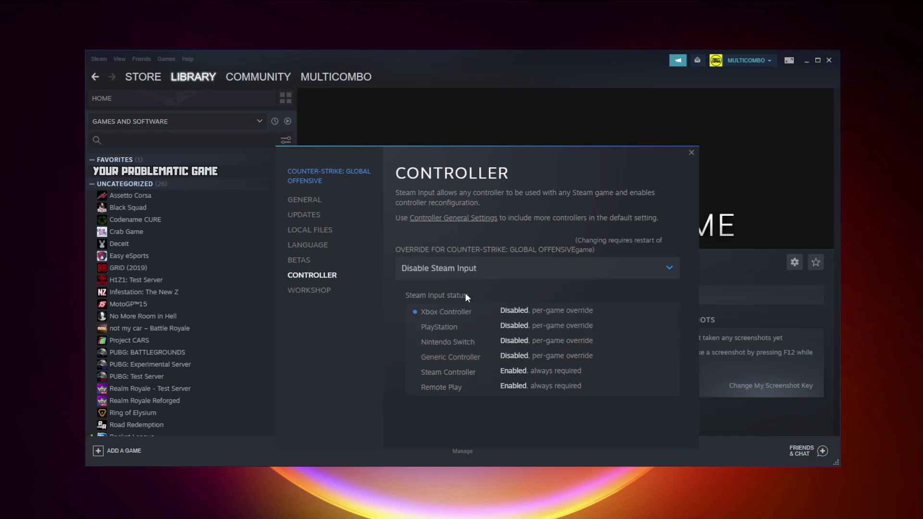
left_click(691, 153)
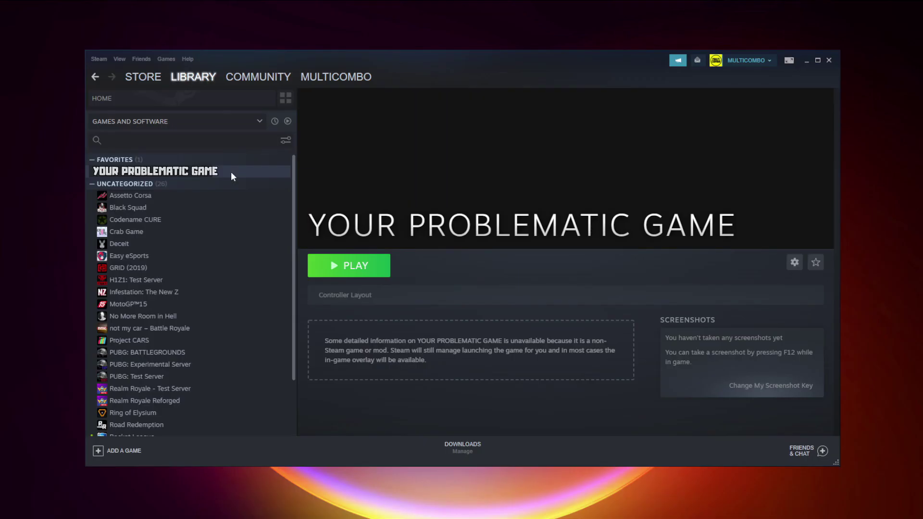
Step: Change the game's controller override in Properties to Enable Steam Input
right_click(231, 171)
left_click(269, 236)
left_click(336, 280)
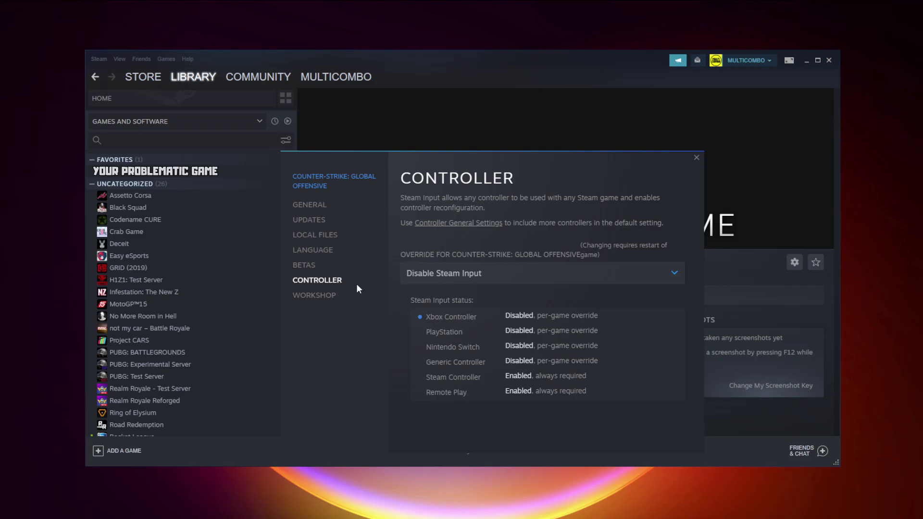
left_click(469, 272)
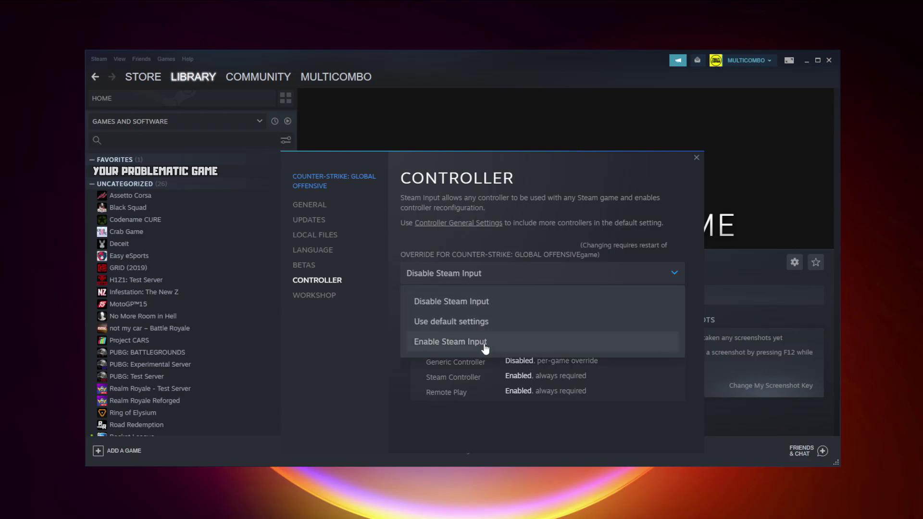
left_click(512, 346)
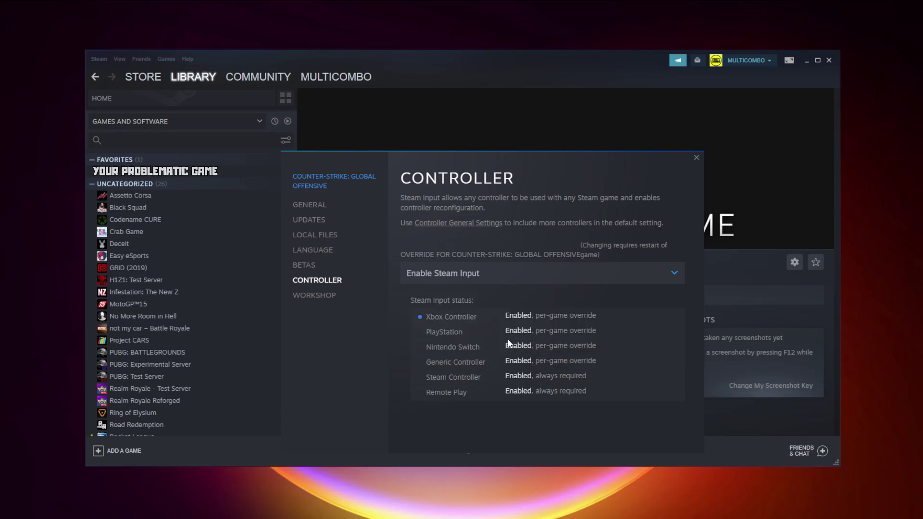